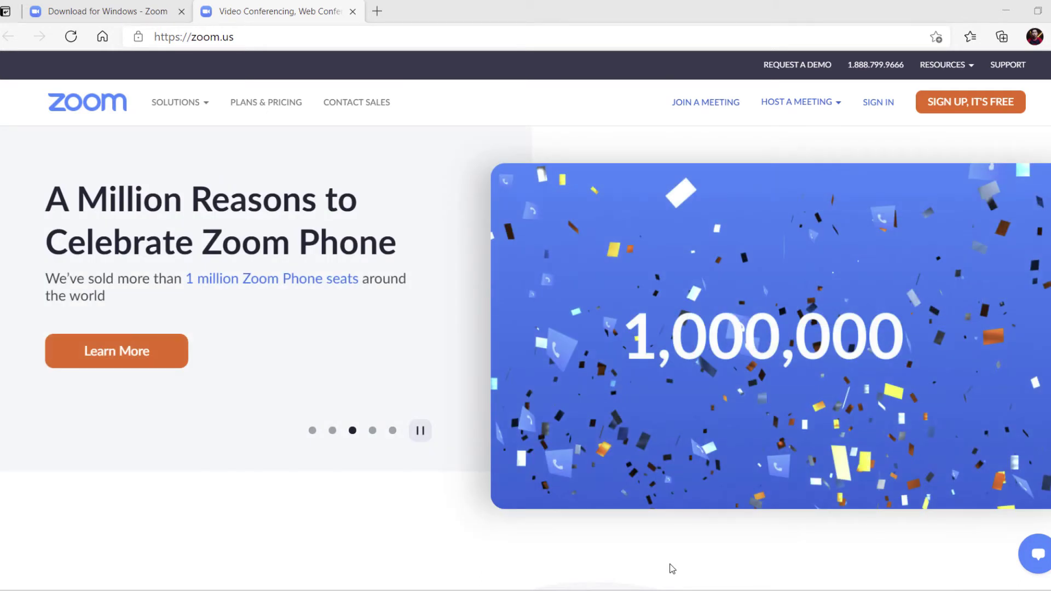
Restart the Zoom installer download and run ZoomInstaller.exe so the Zoom app opens
click(93, 11)
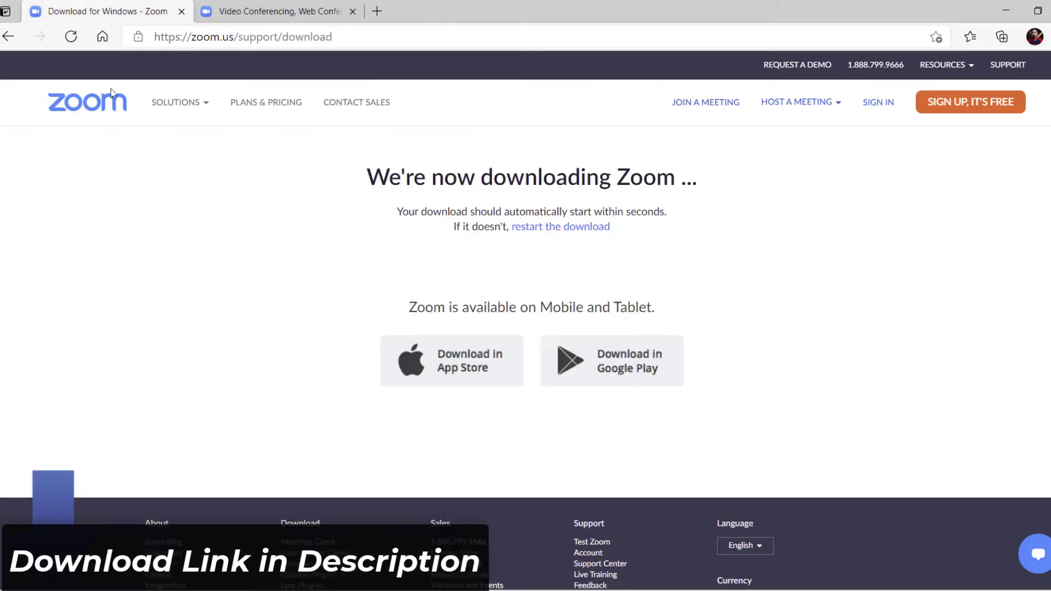
click(570, 227)
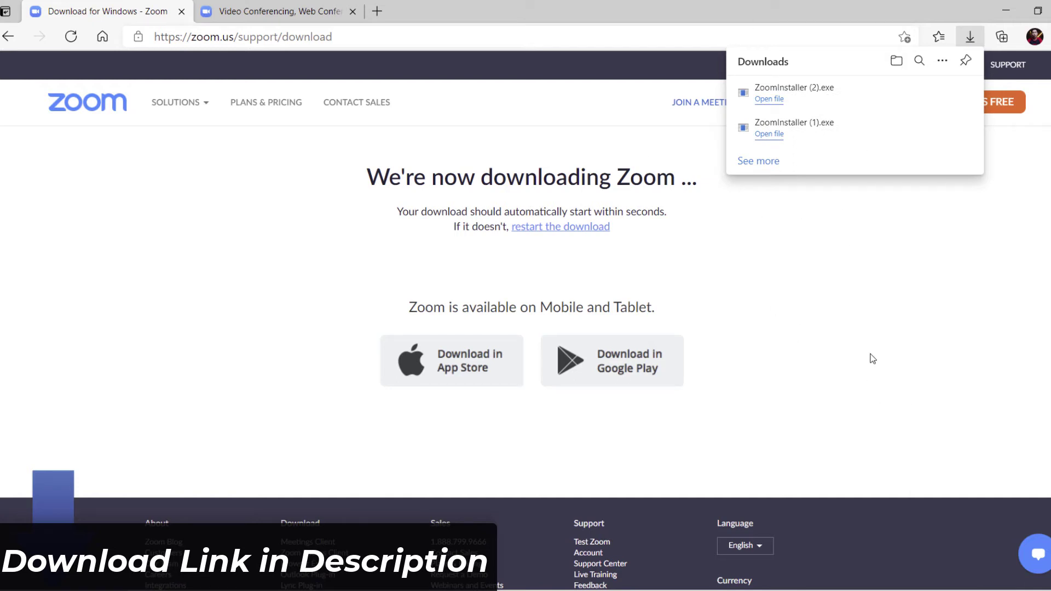
click(778, 99)
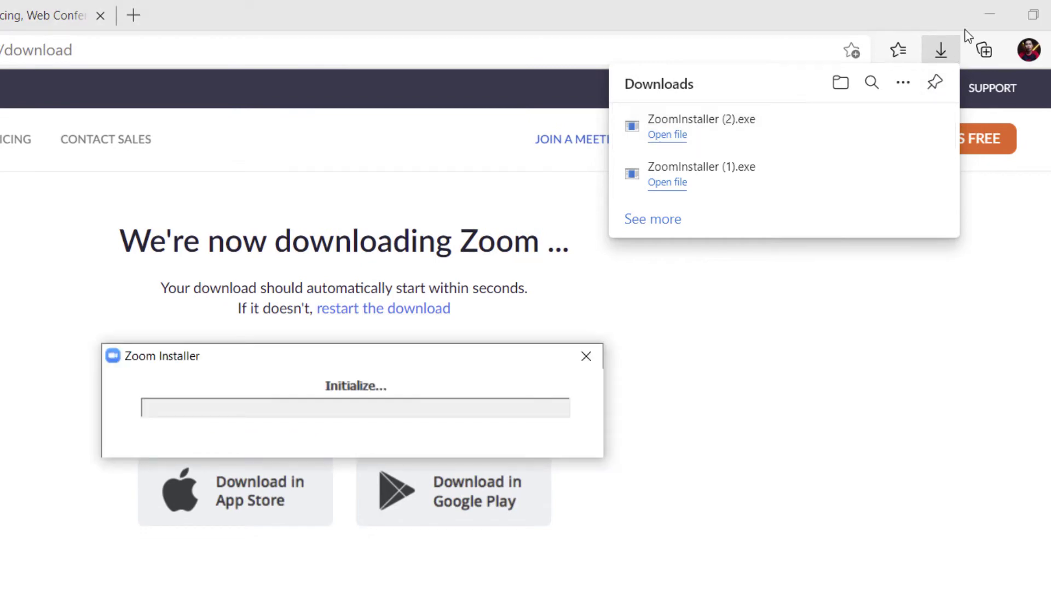
click(991, 7)
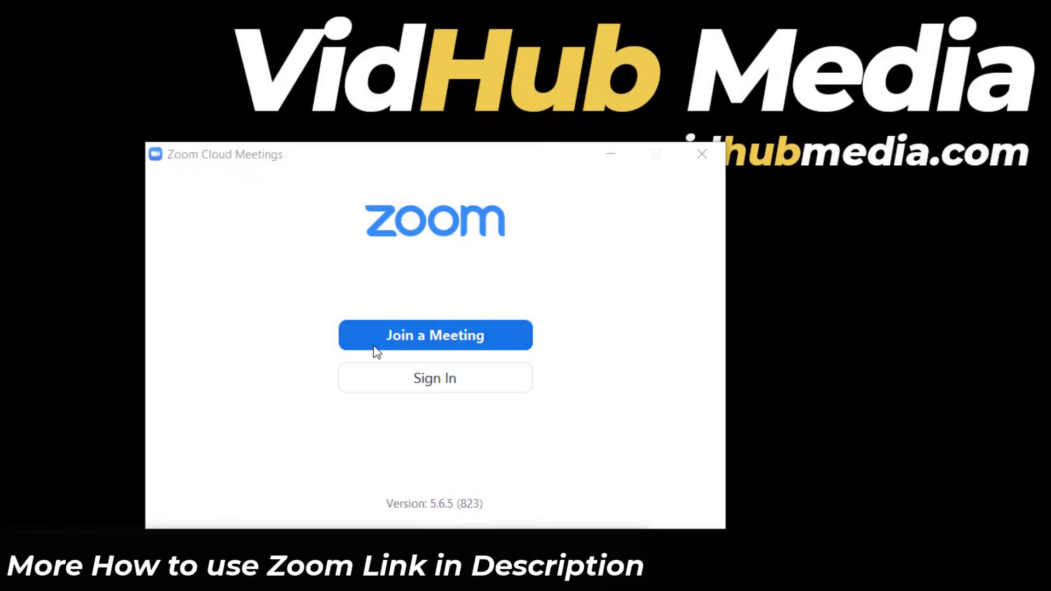
Go from Zoom's Sign In to Sign Up Free, opening zoom.us/signup in the browser
click(460, 339)
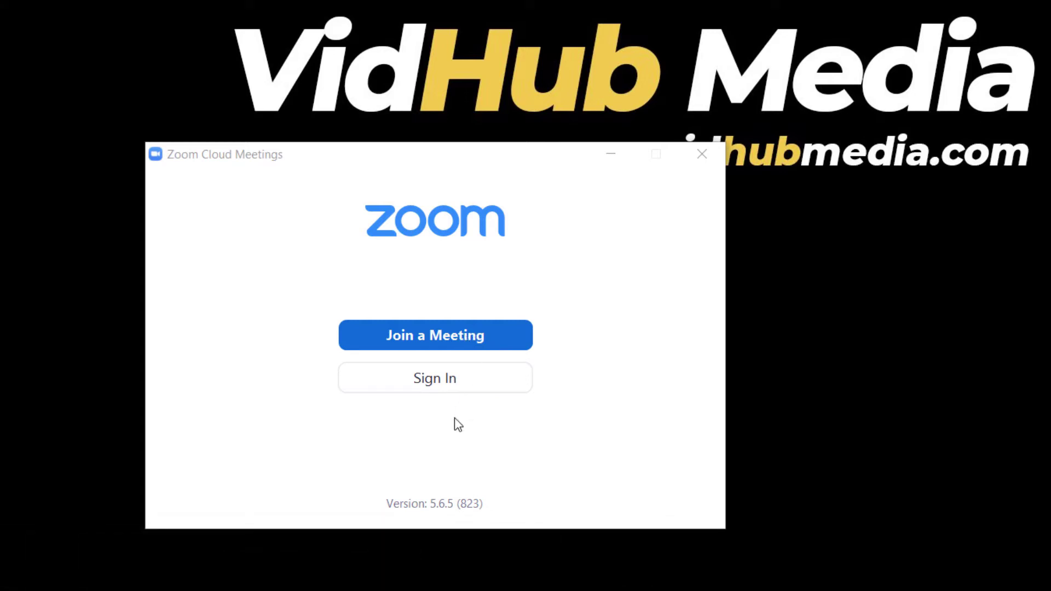
click(435, 384)
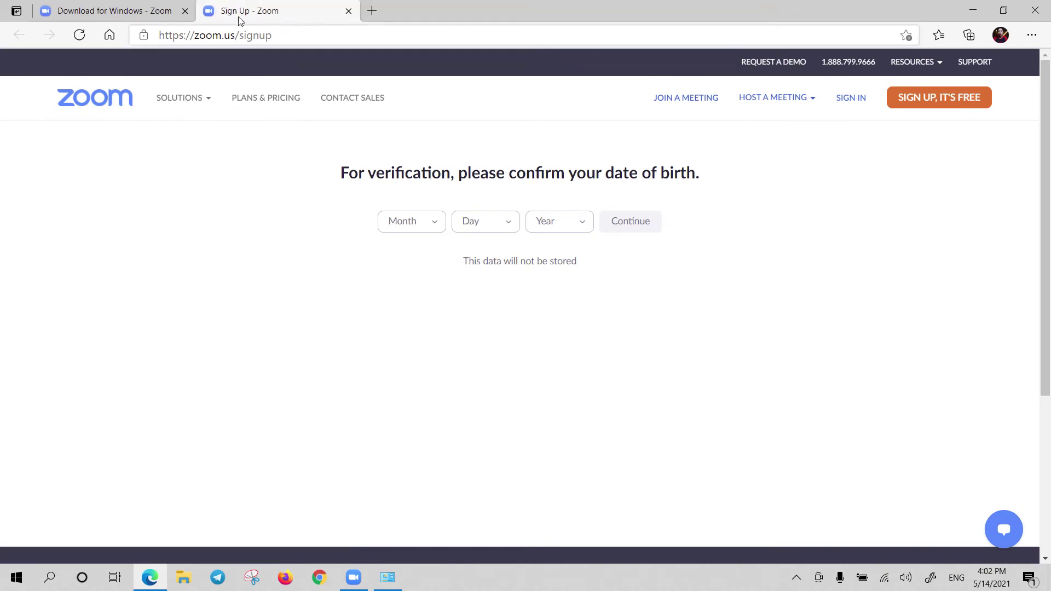
Confirm April as the birth month, then sign up free with the account's Gmail address
click(186, 12)
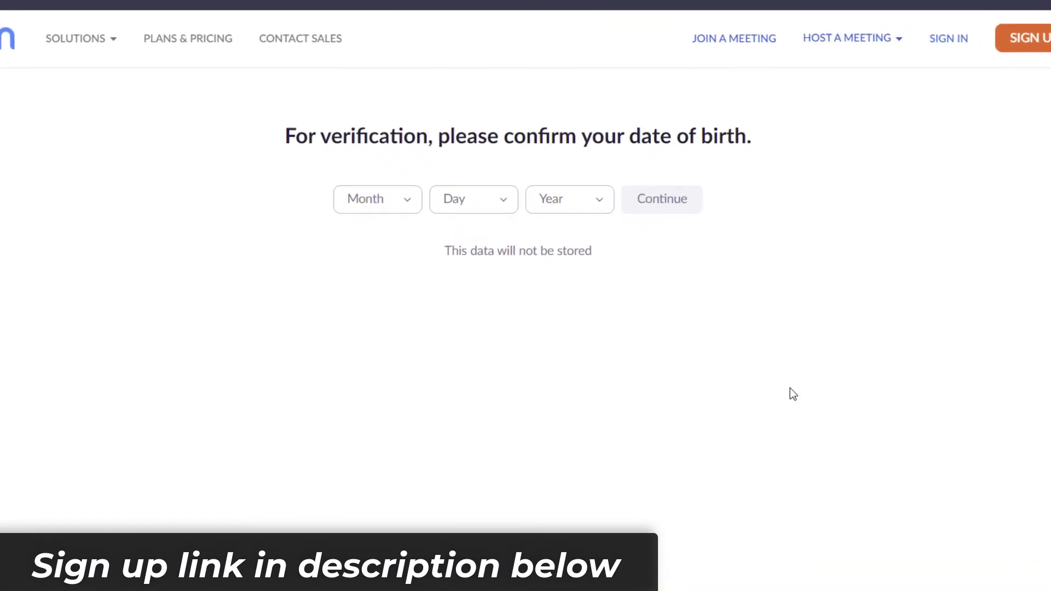
click(405, 202)
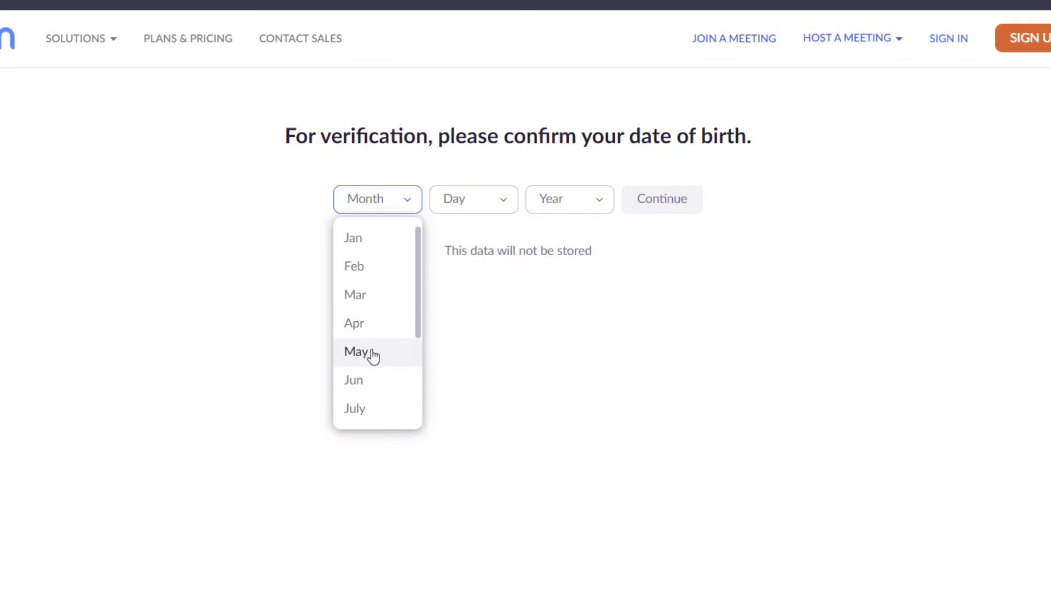
click(370, 332)
click(664, 199)
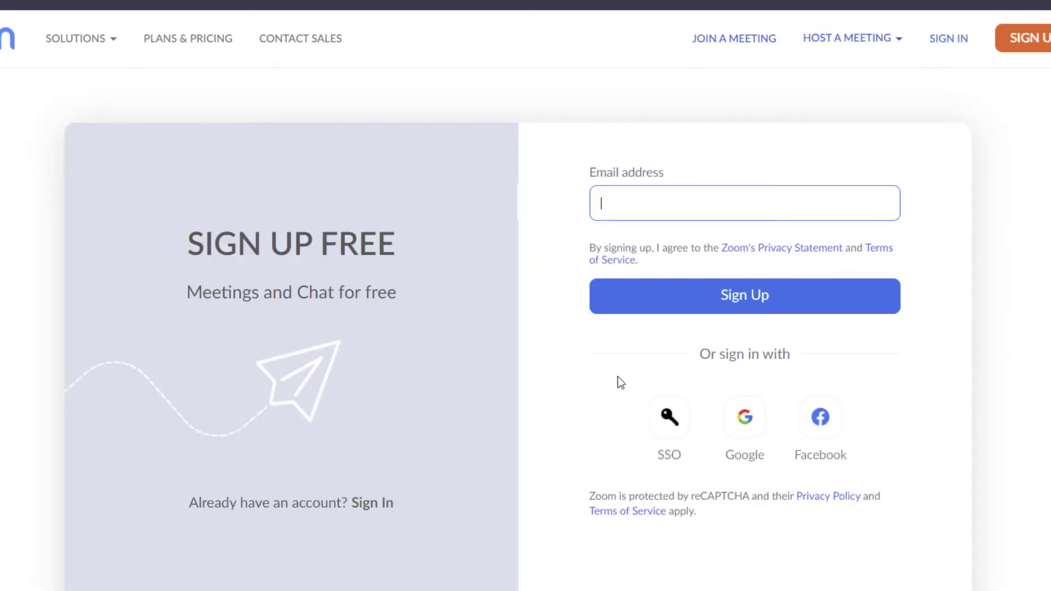
text(xxxxxxxxxxxxx@gmail)
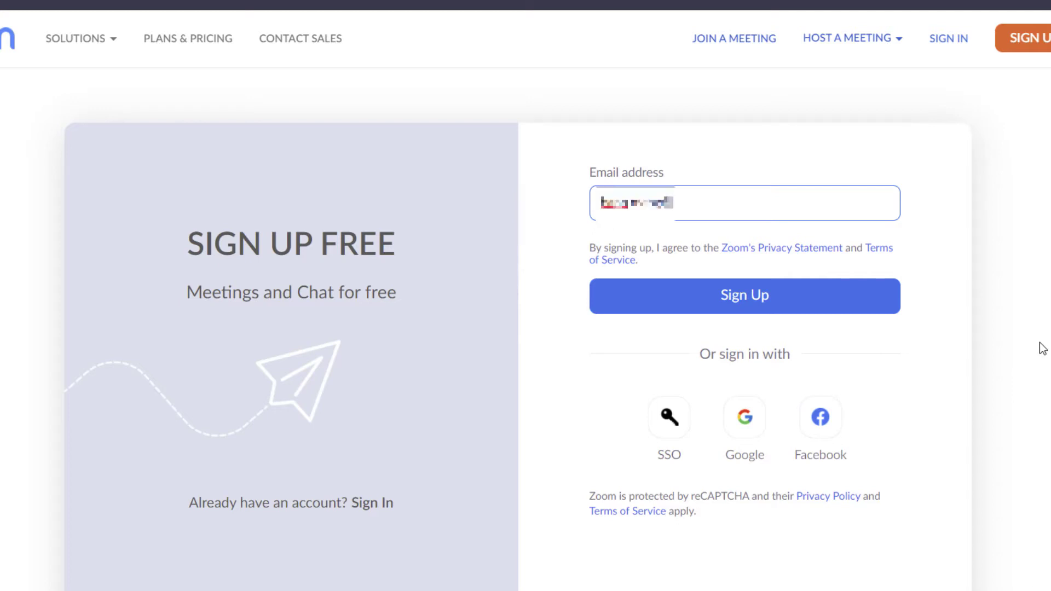
text(.com)
click(756, 311)
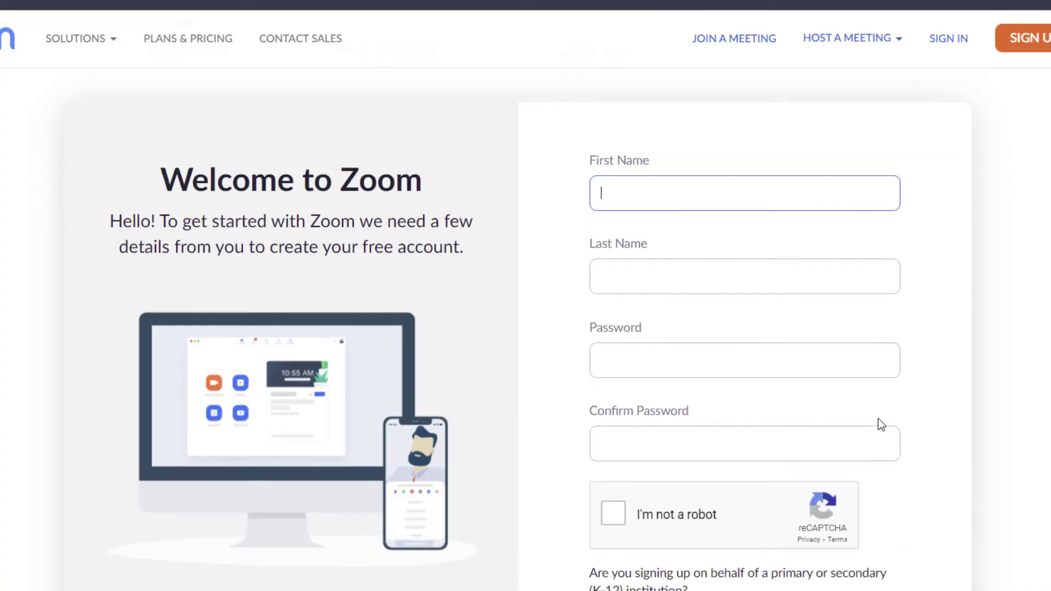
Enter the account holder's first and last name in the details form
click(872, 269)
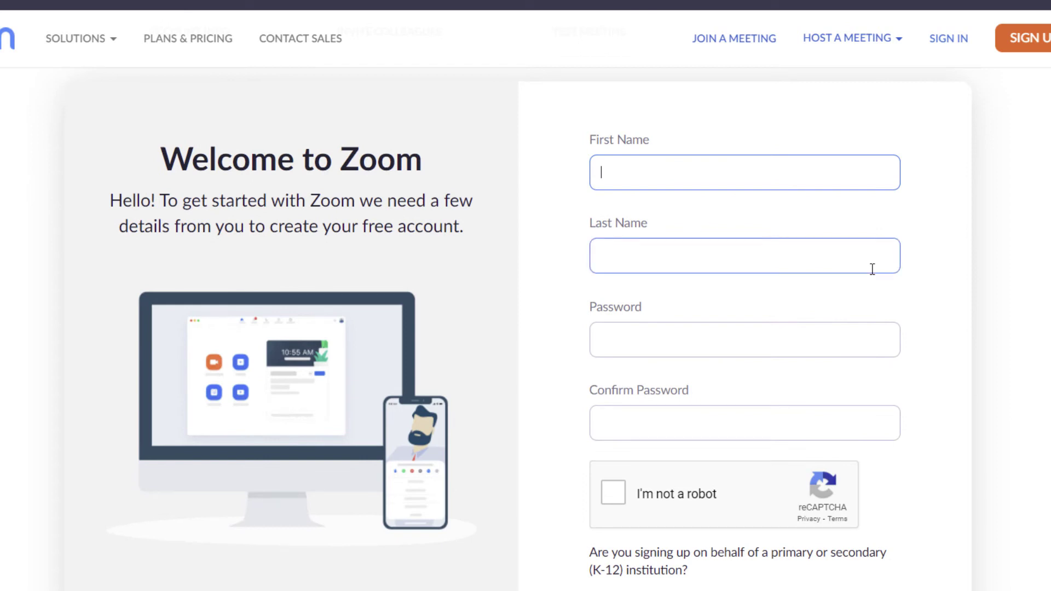
click(872, 269)
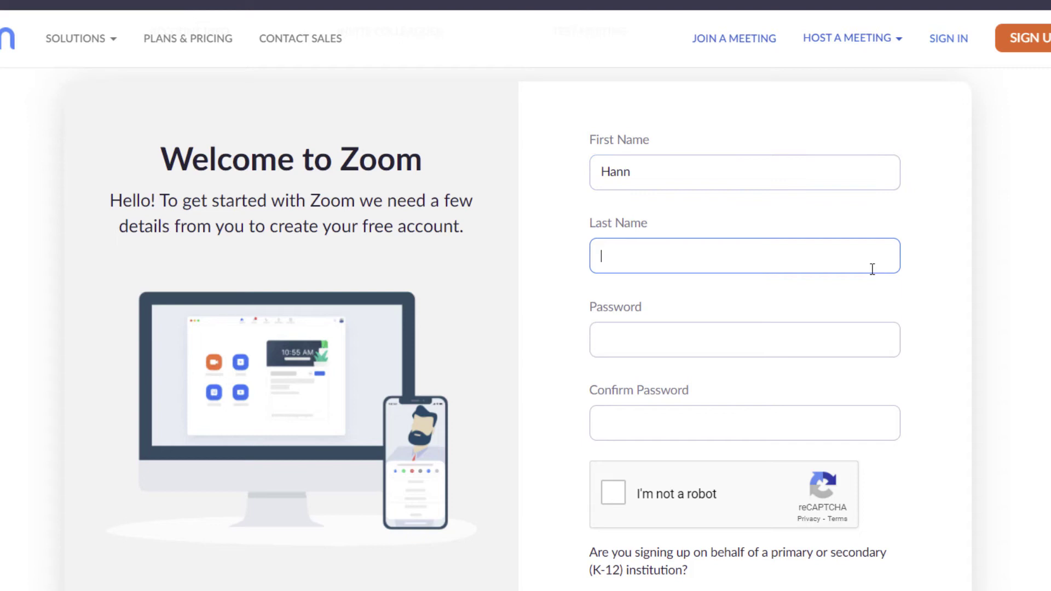
Paste and confirm the account password, pass the robot check, and submit the details
key(Tab)
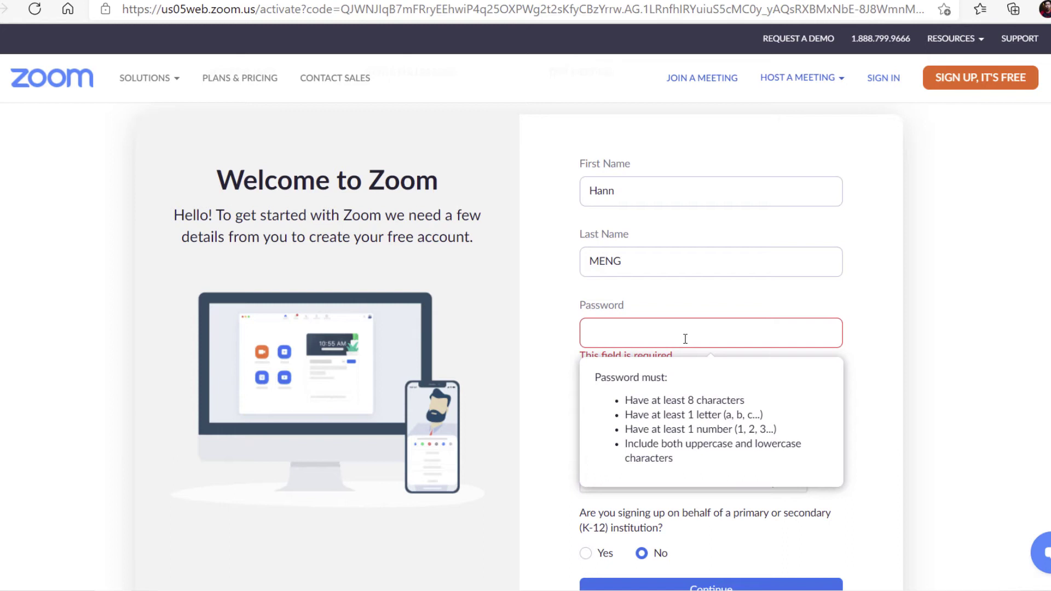
triple_click(666, 404)
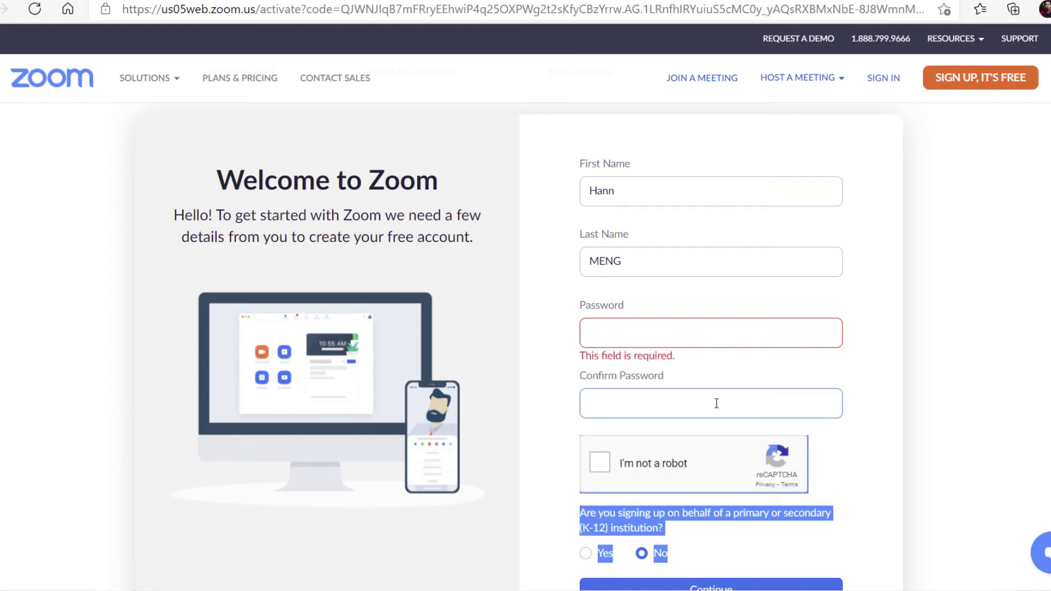
click(641, 336)
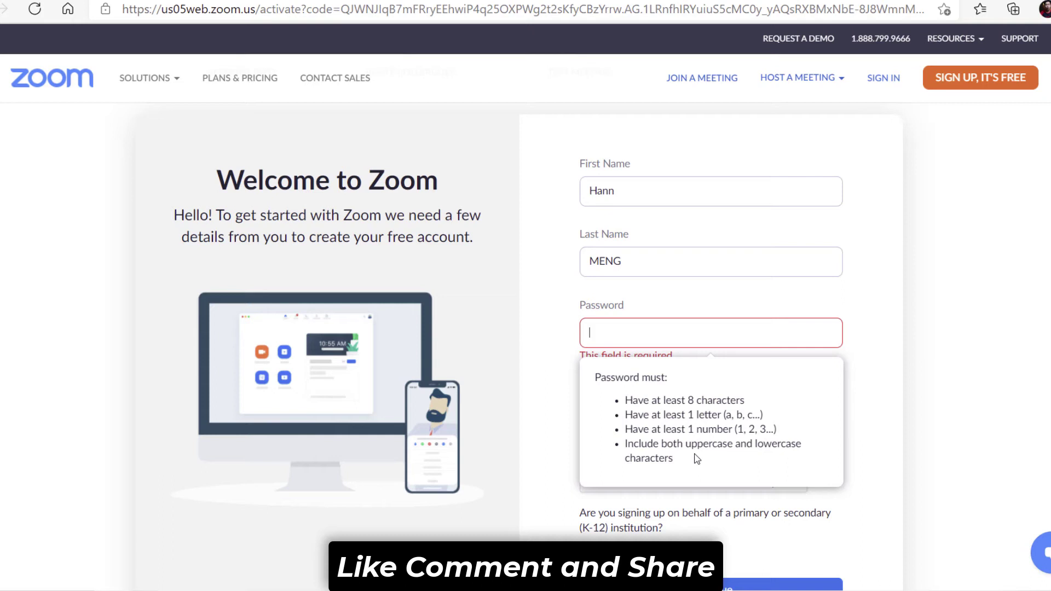
key(ctrl+v)
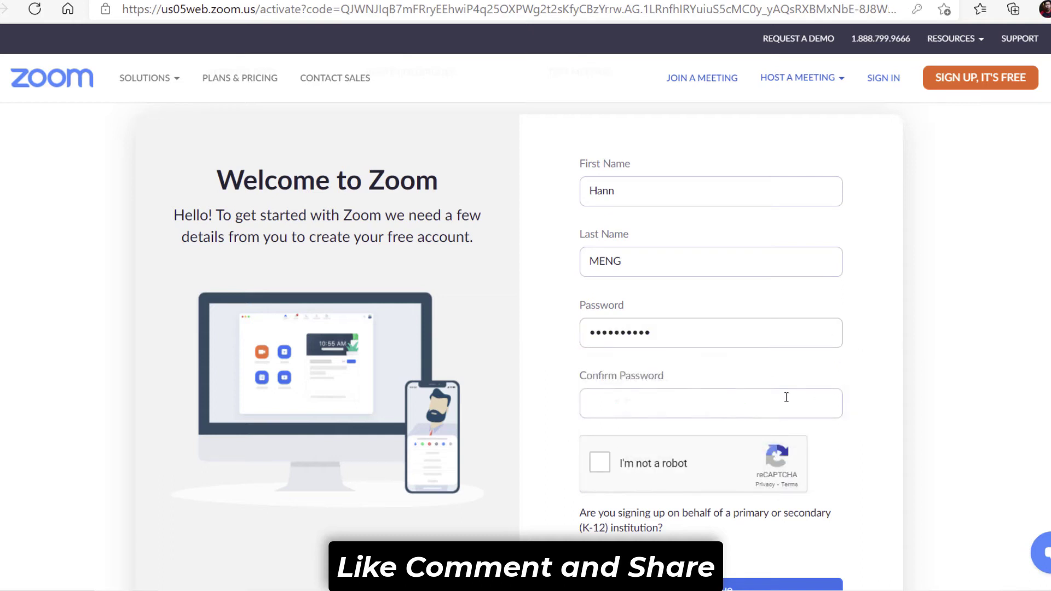
click(786, 398)
key(ctrl+v)
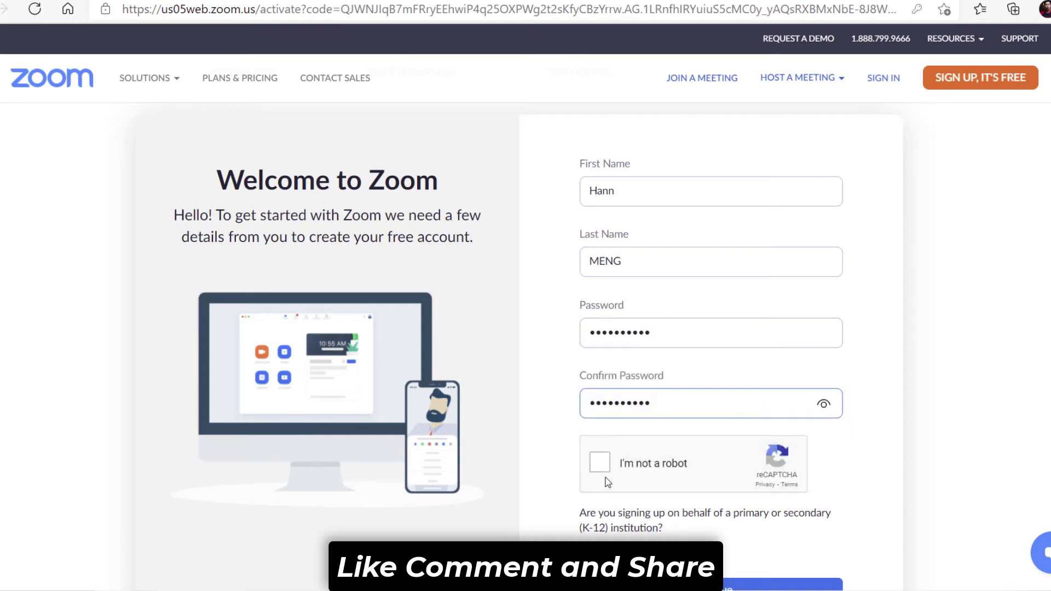
click(602, 465)
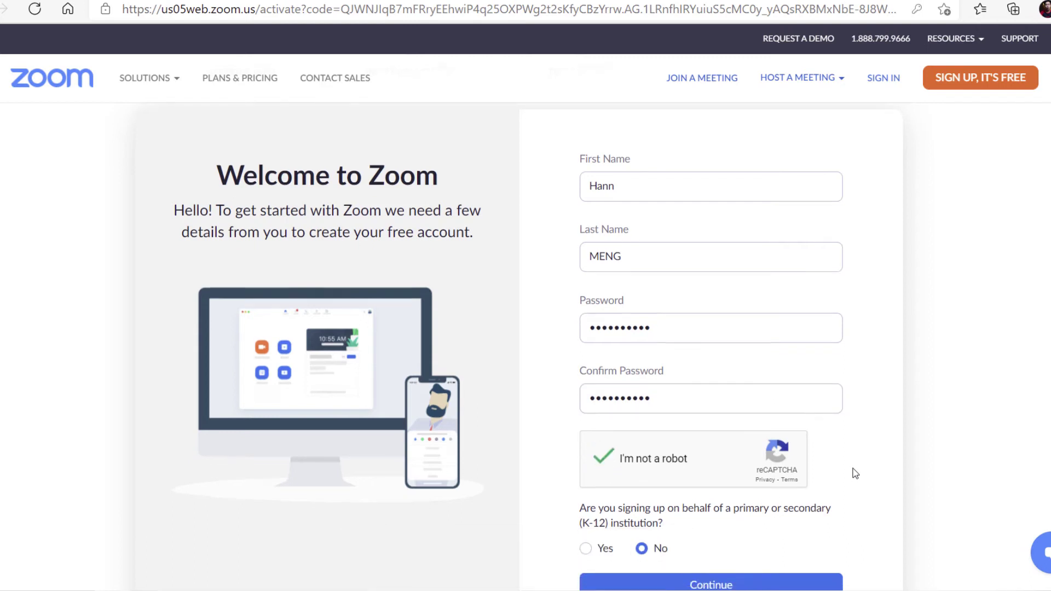
scroll(856, 474, down, 2)
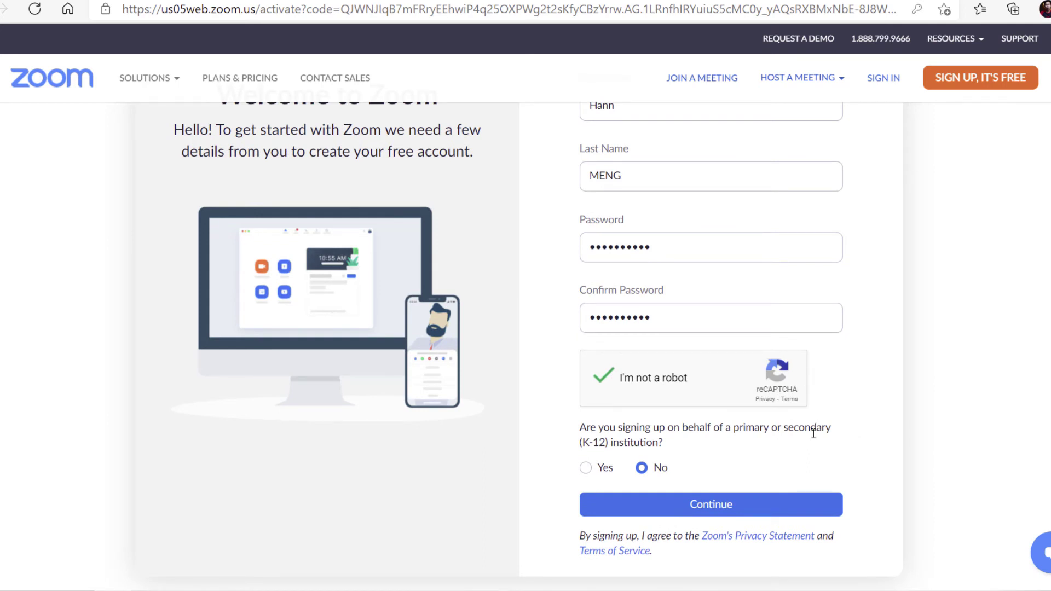
drag(653, 428, 827, 428)
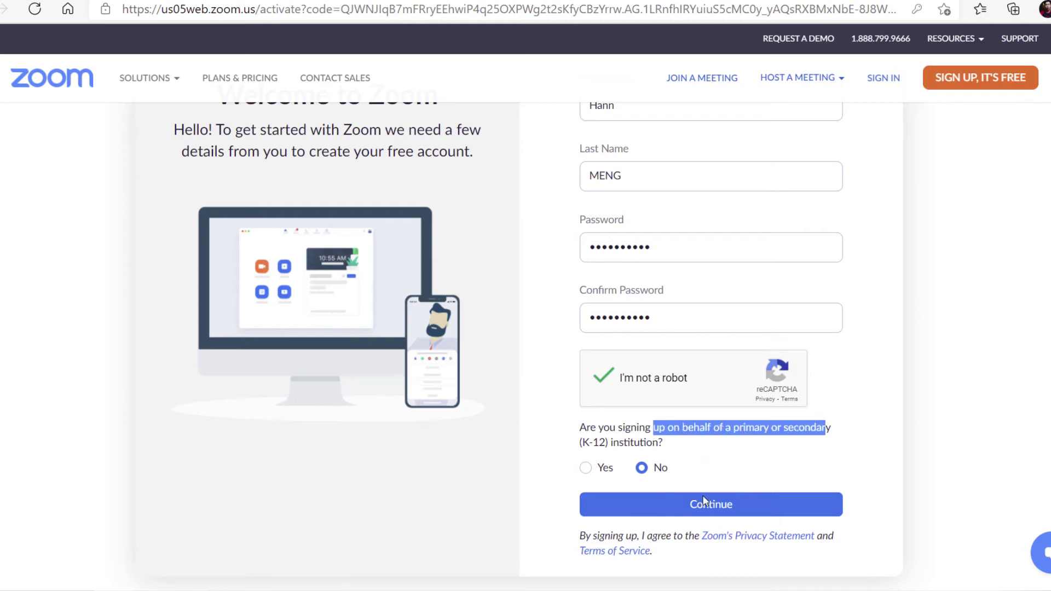
click(689, 502)
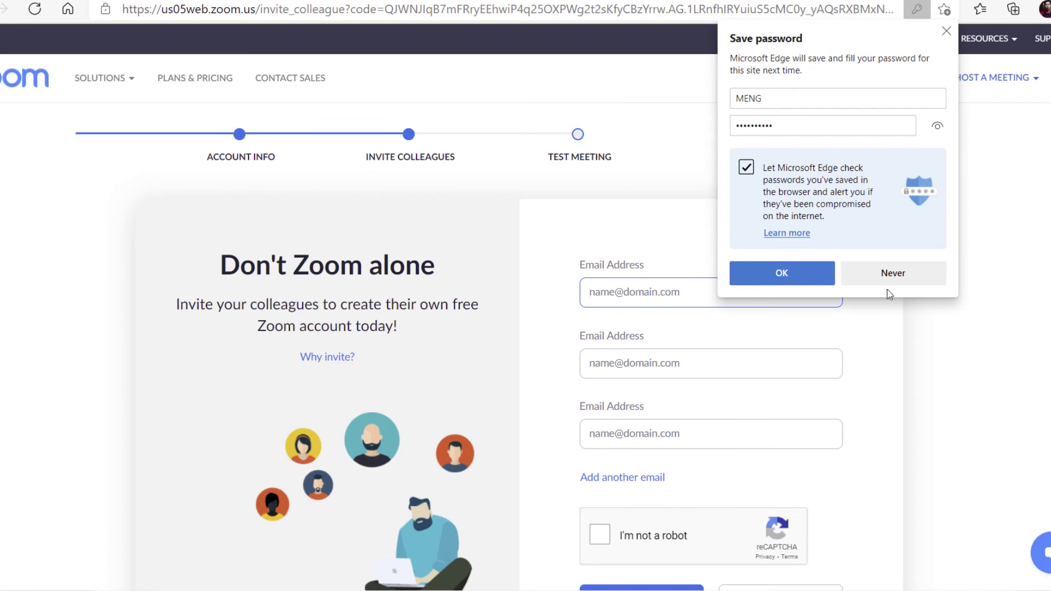
Skip inviting colleagues, copy the personal meeting link, and start the test meeting in Zoom
click(908, 278)
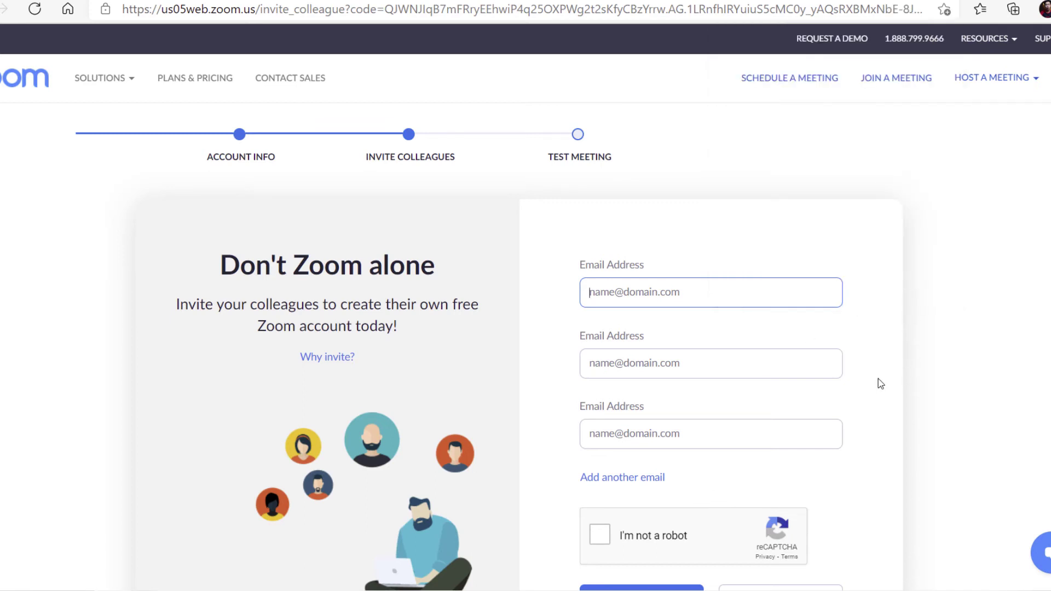
scroll(837, 323, down, 3)
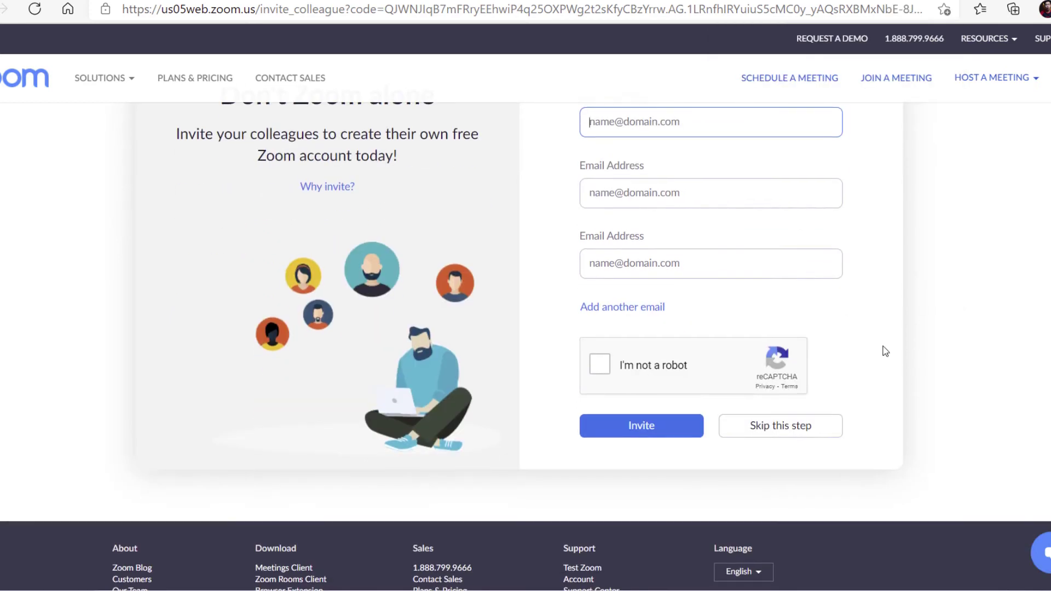
click(815, 432)
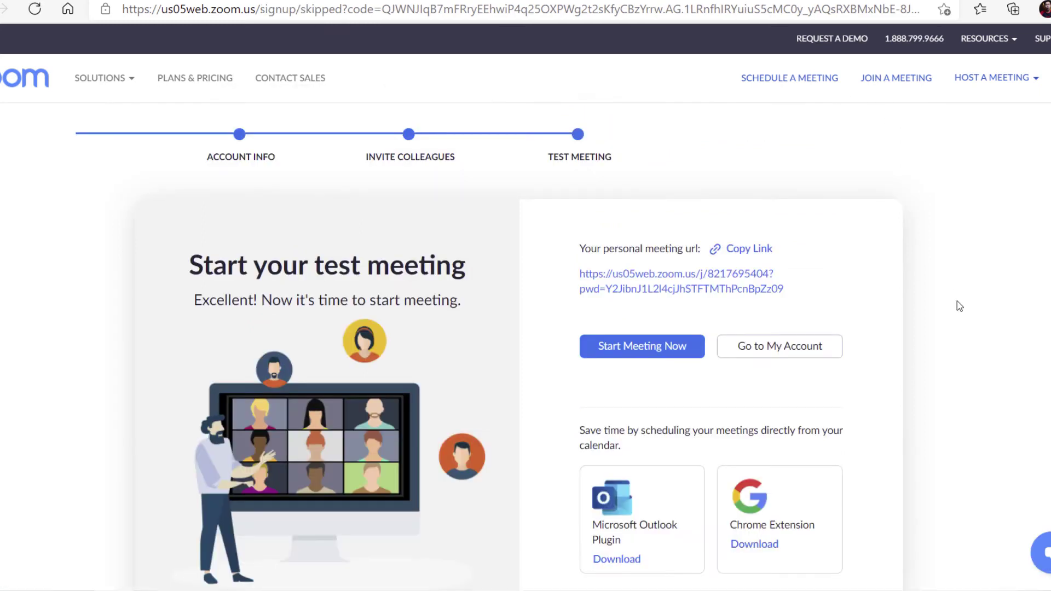
click(762, 255)
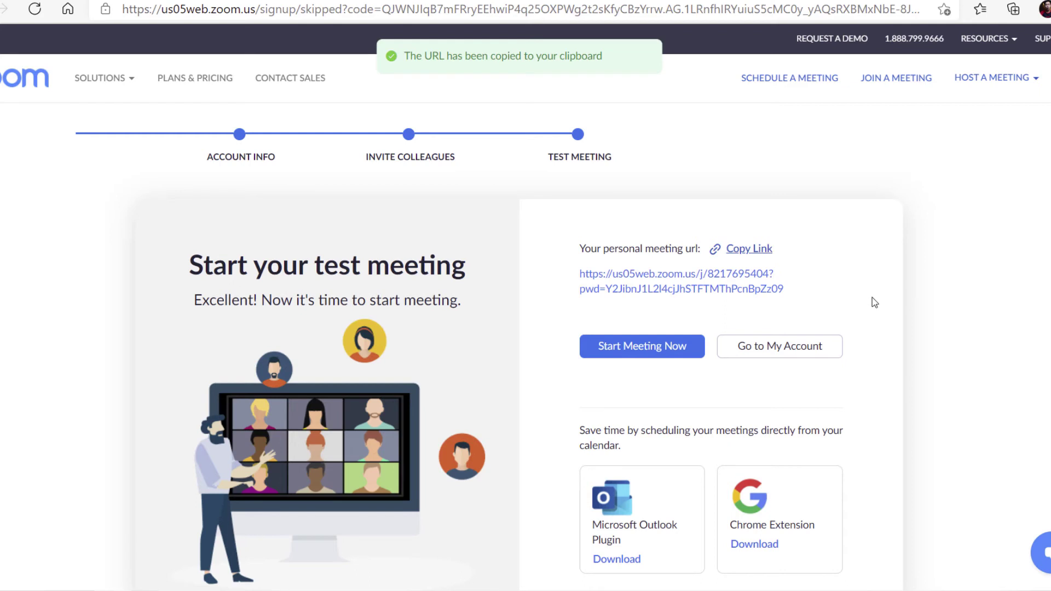
click(639, 351)
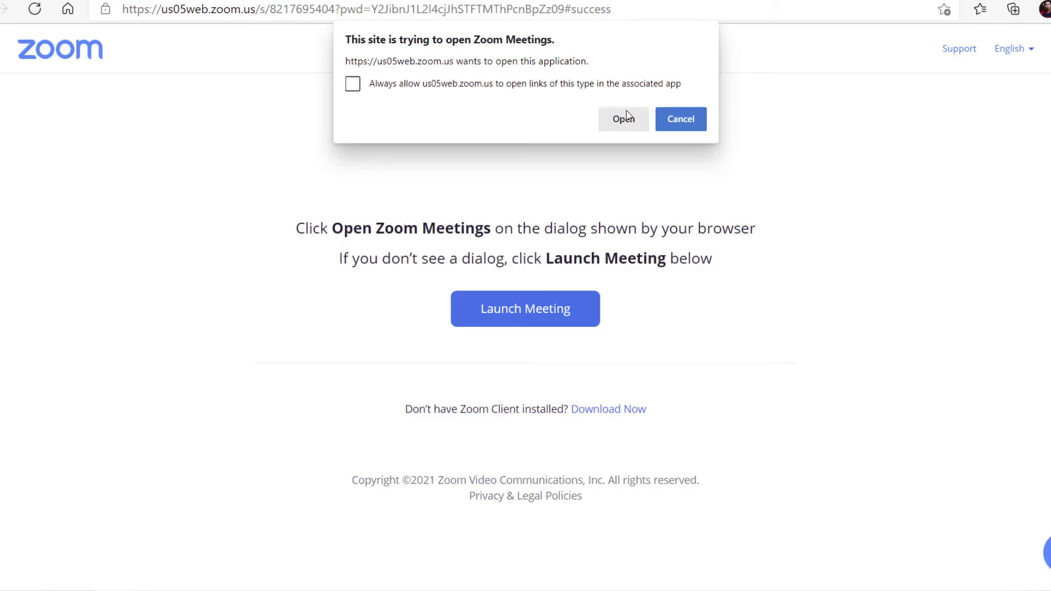
click(624, 117)
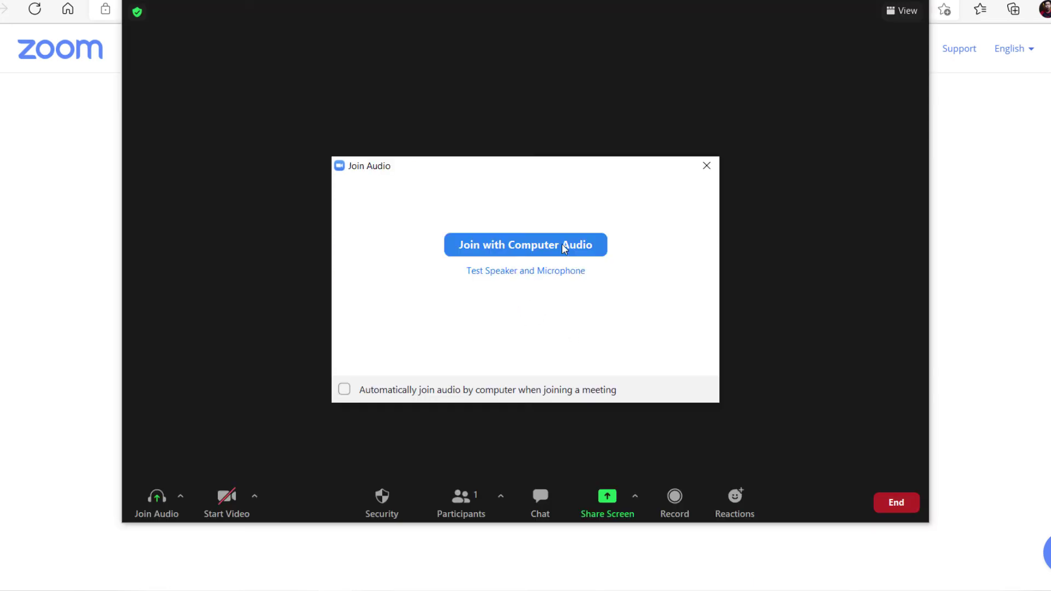
Join the test meeting with computer audio, then end it for all with Alt+Q
click(565, 248)
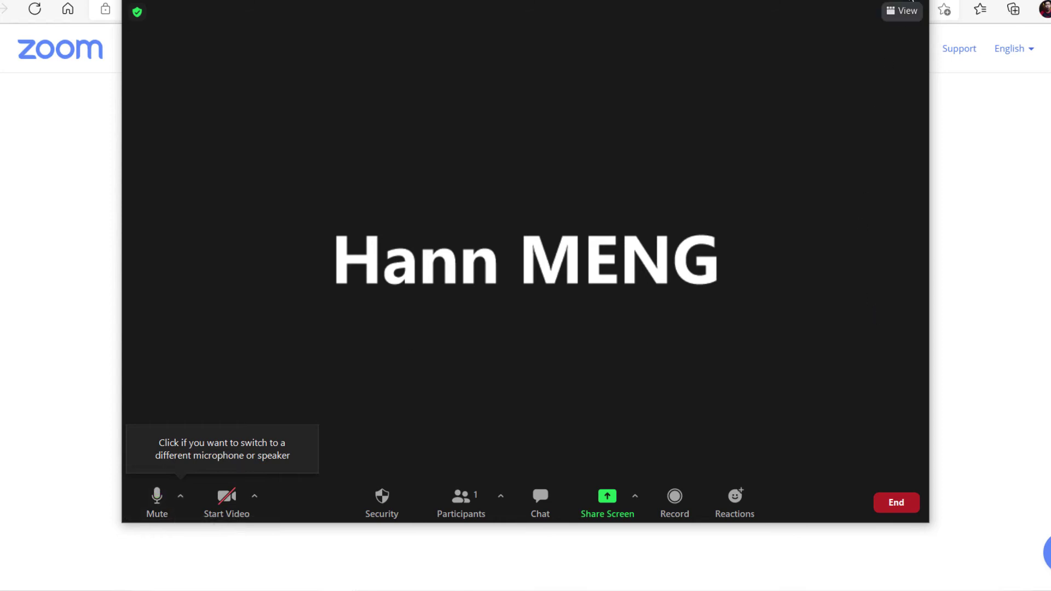
key(alt+q)
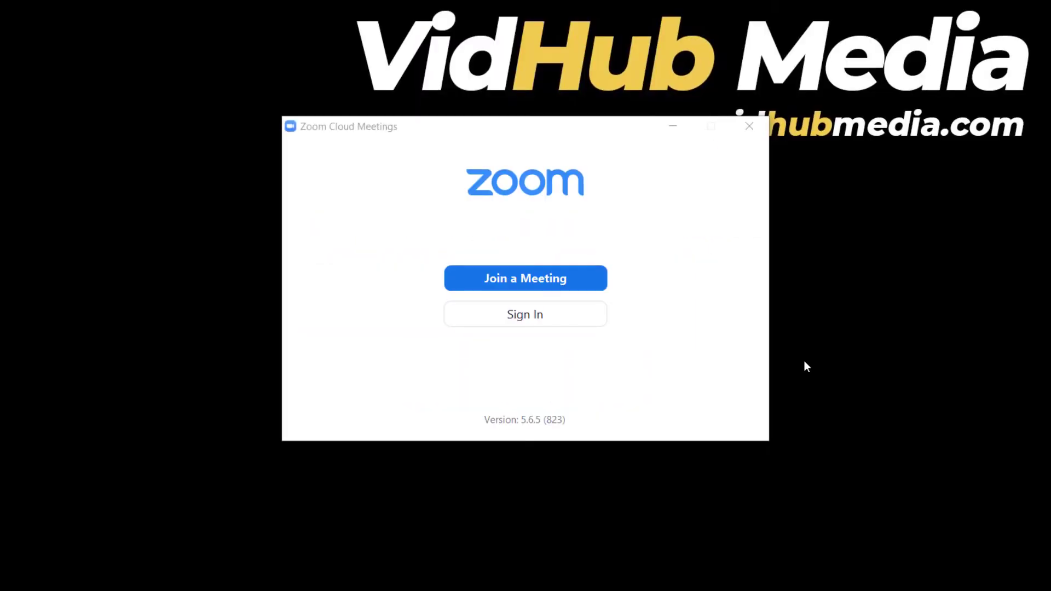
Sign in to the desktop client with the new account's email and password
click(529, 317)
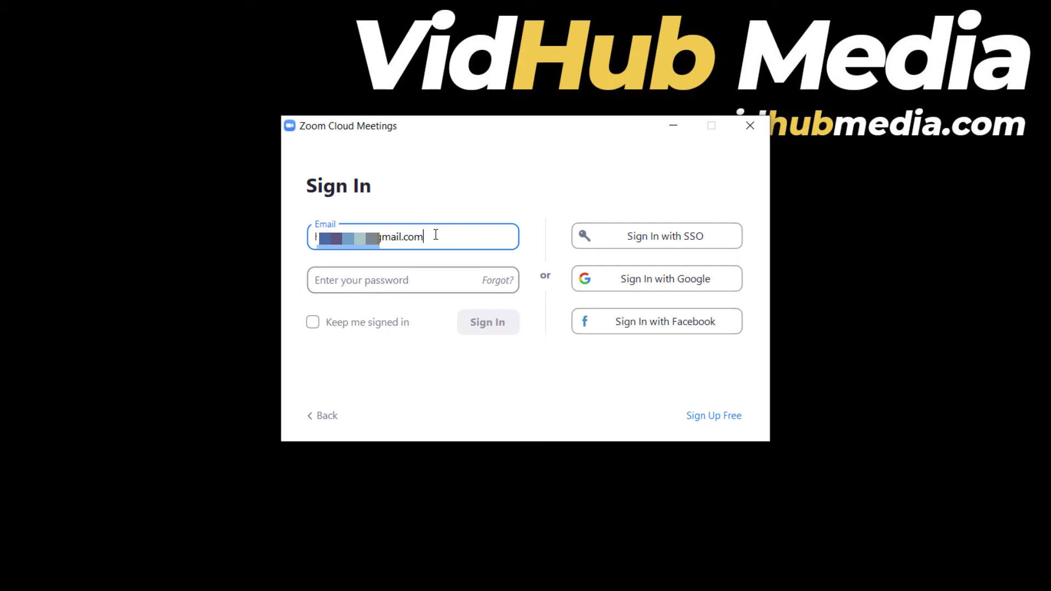
drag(434, 236, 324, 265)
click(376, 284)
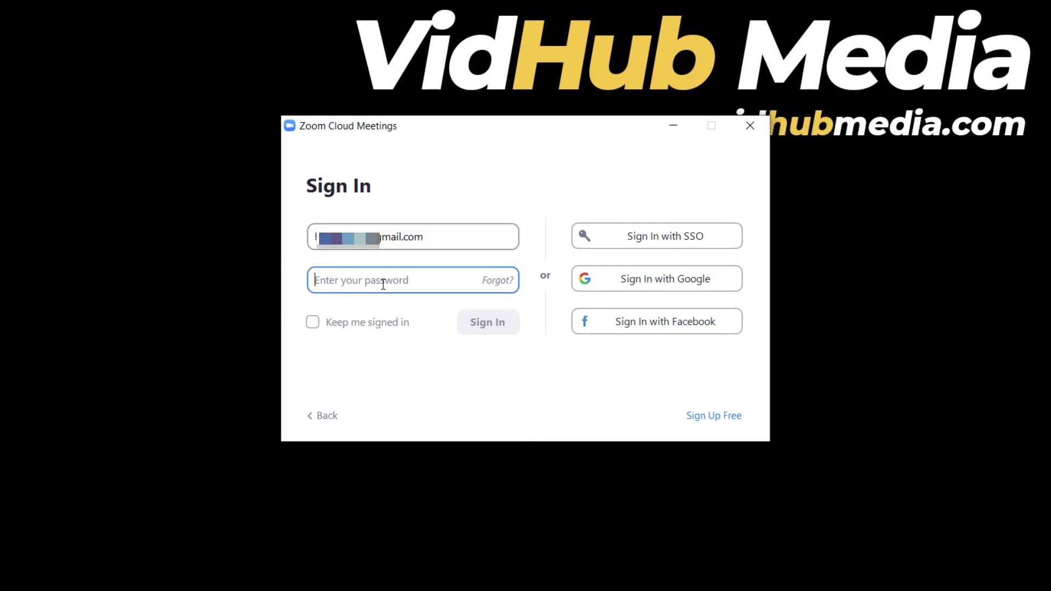
key(ctrl+v)
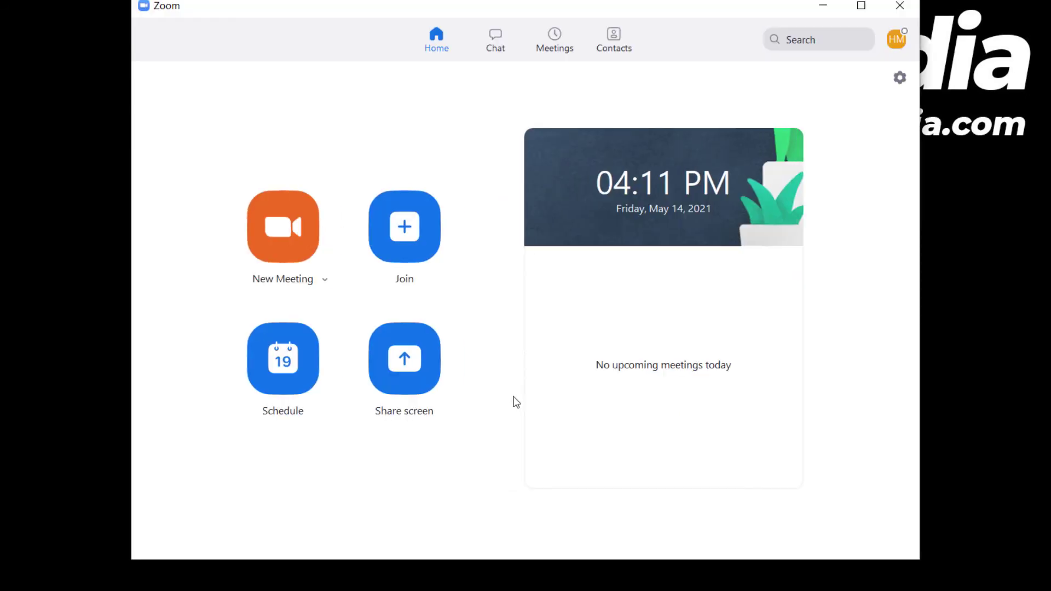
From the profile menu, check the Do not disturb status options and open Settings
mouse_move(780, 137)
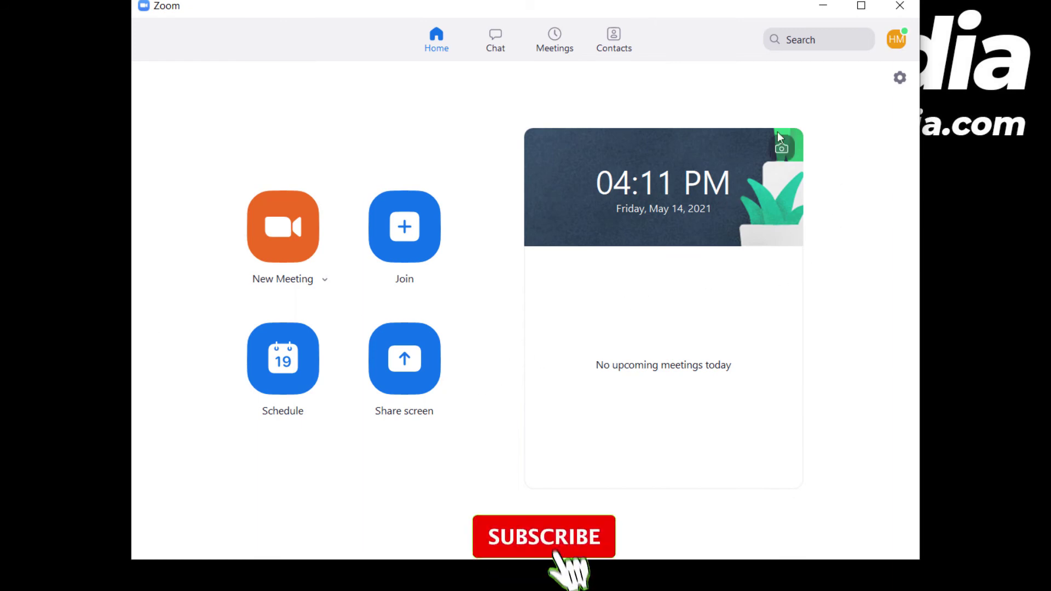
click(895, 45)
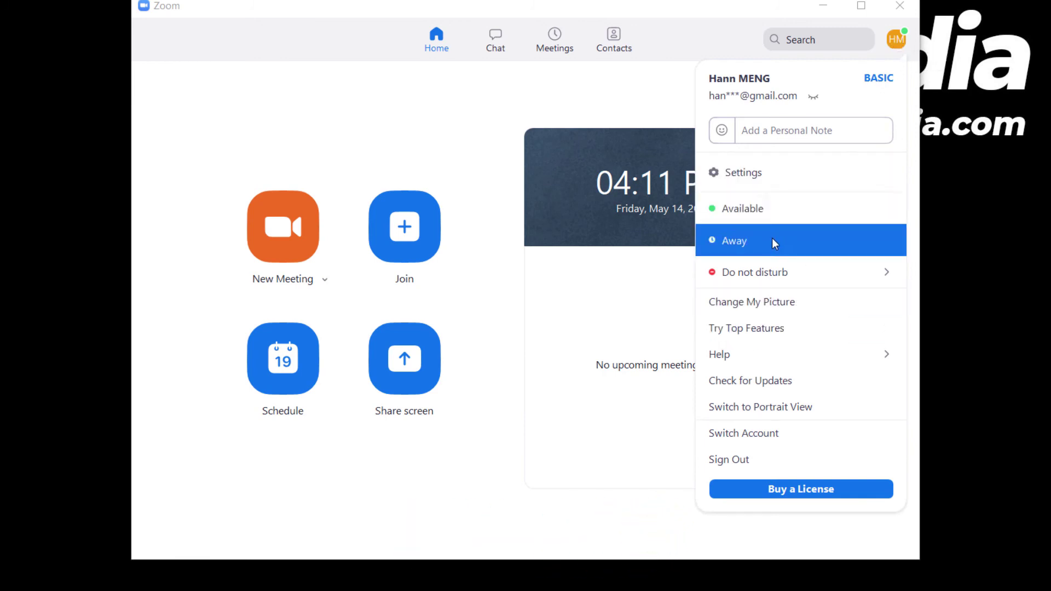
mouse_move(814, 277)
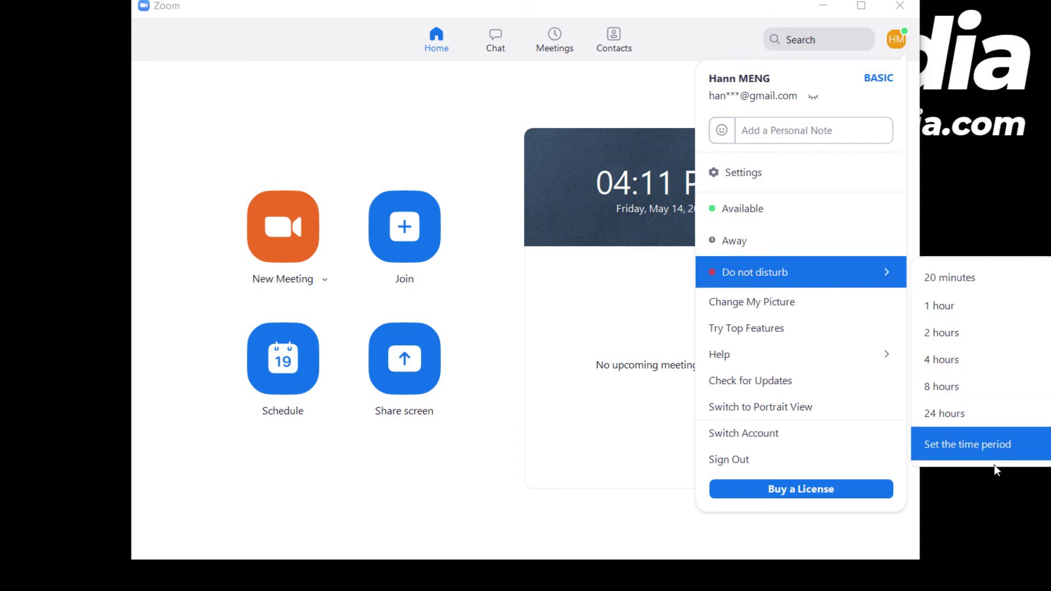
click(804, 176)
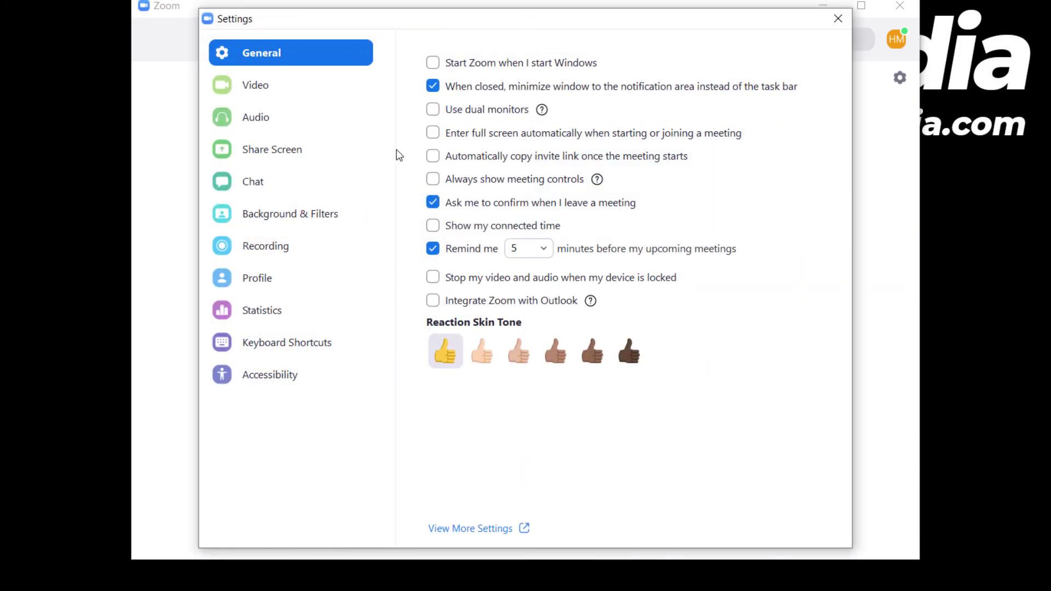
In Video settings, check the camera list and keep EOS Webcam Utility selected
click(283, 84)
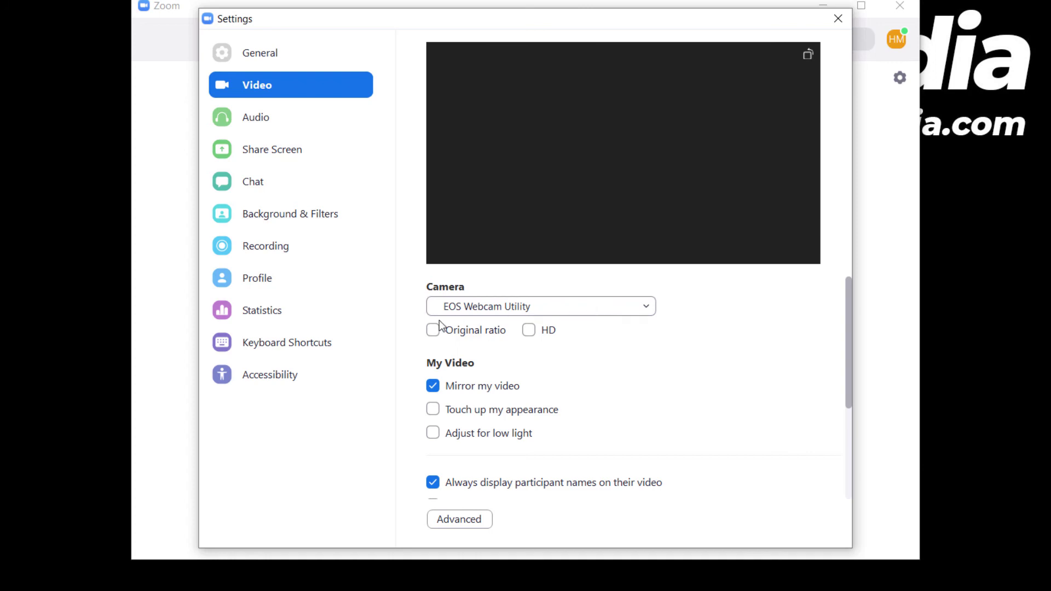
click(568, 307)
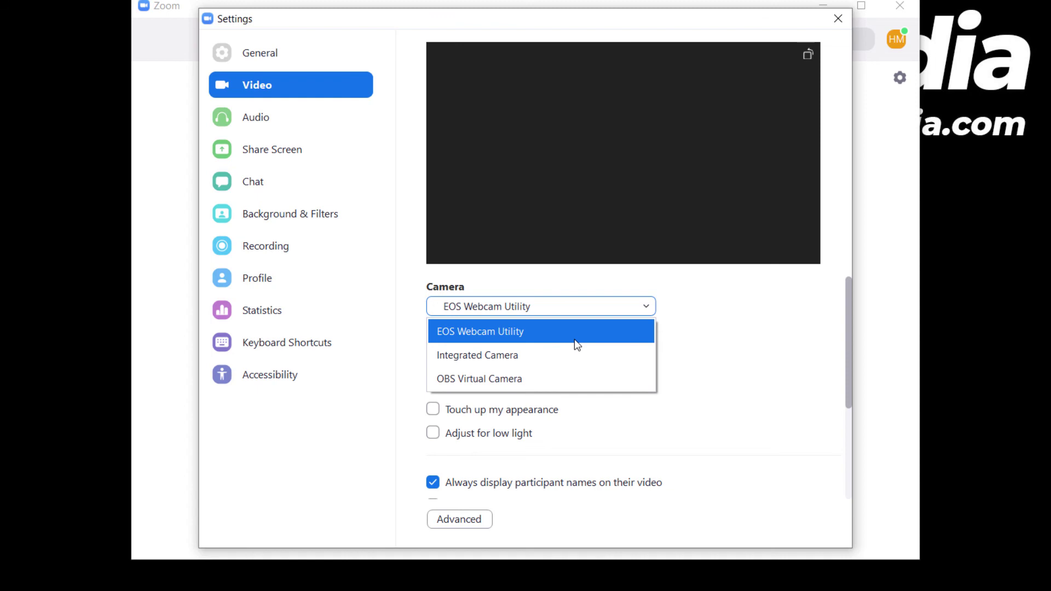
click(574, 340)
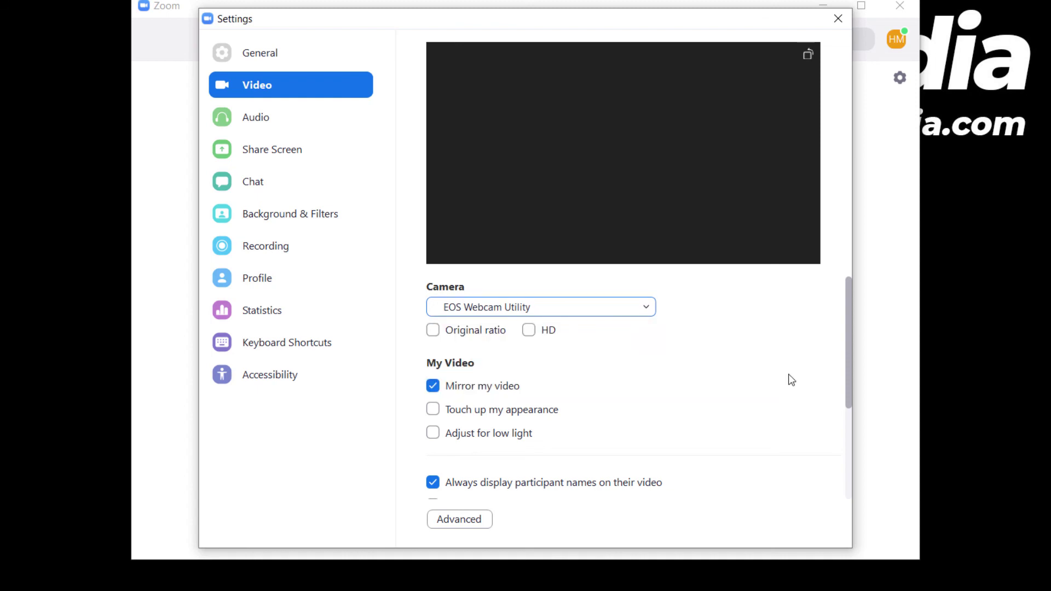
Review the Audio, Share Screen, Chat, Background & Filters and Recording pages, ending on Profile
click(275, 122)
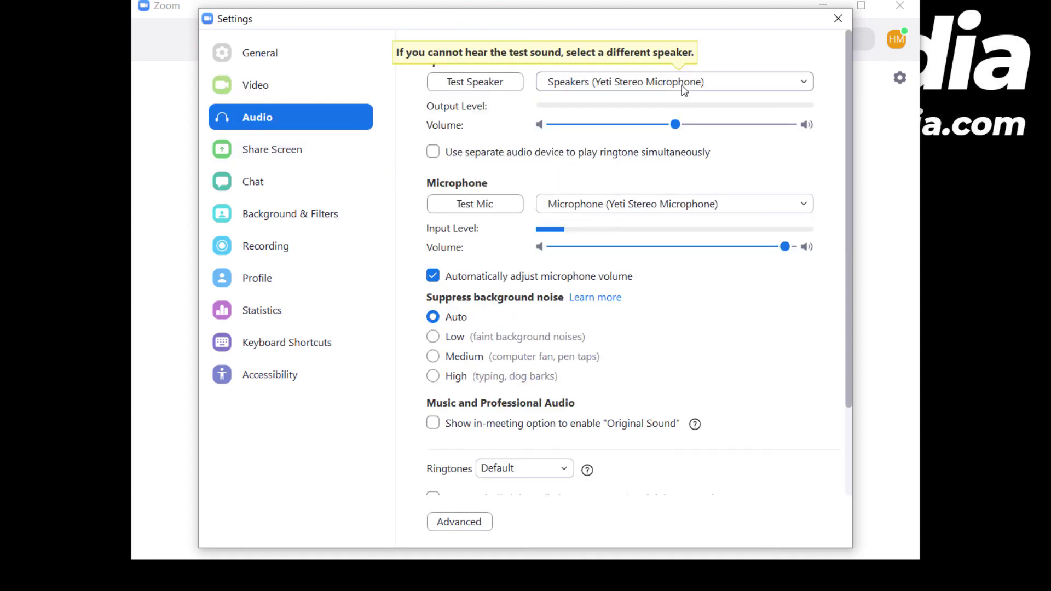
click(293, 159)
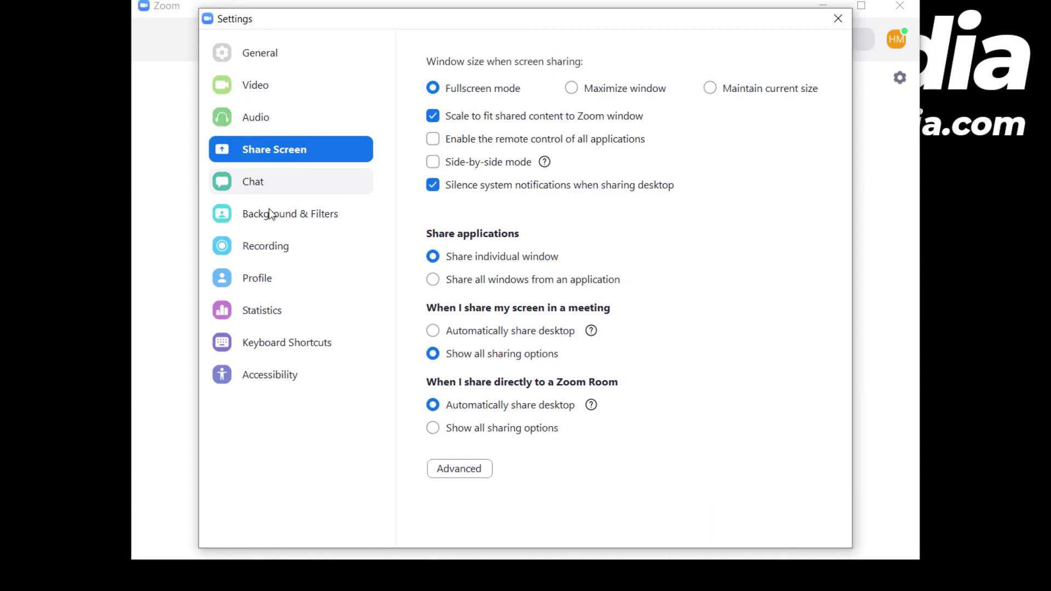
click(265, 179)
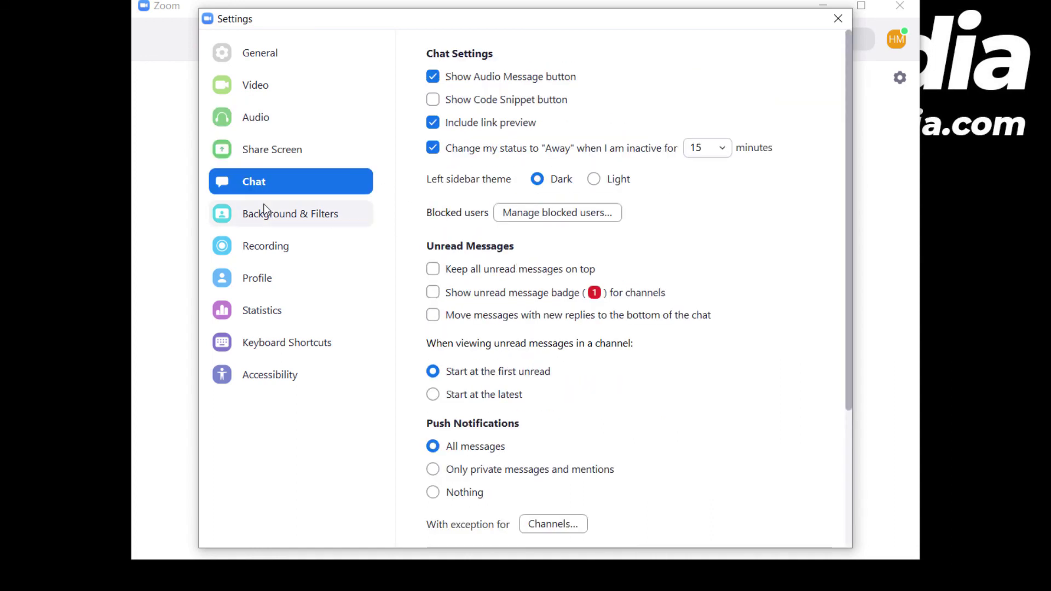
click(289, 214)
click(278, 244)
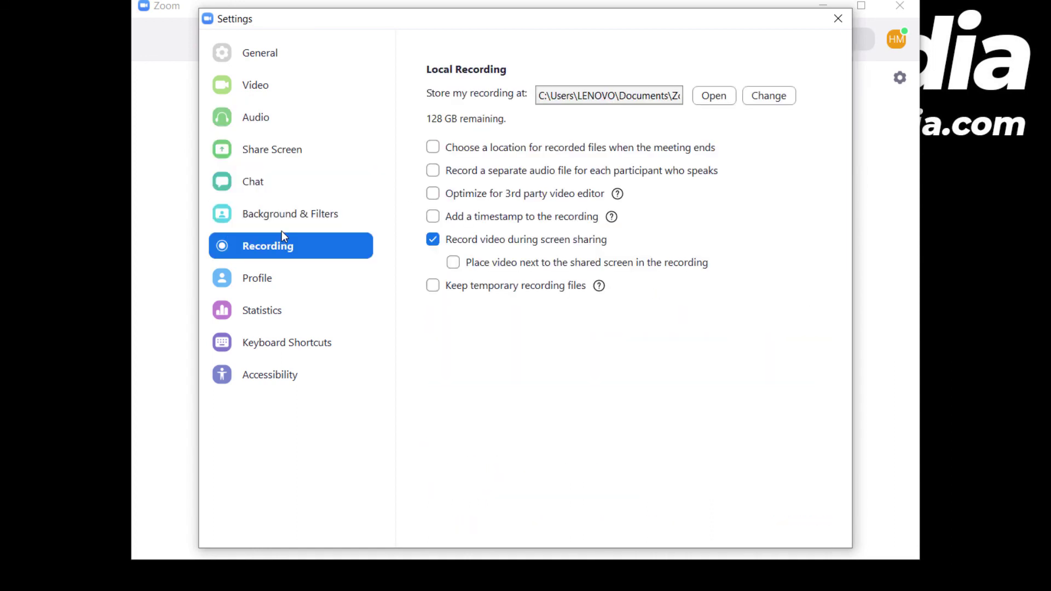
click(282, 217)
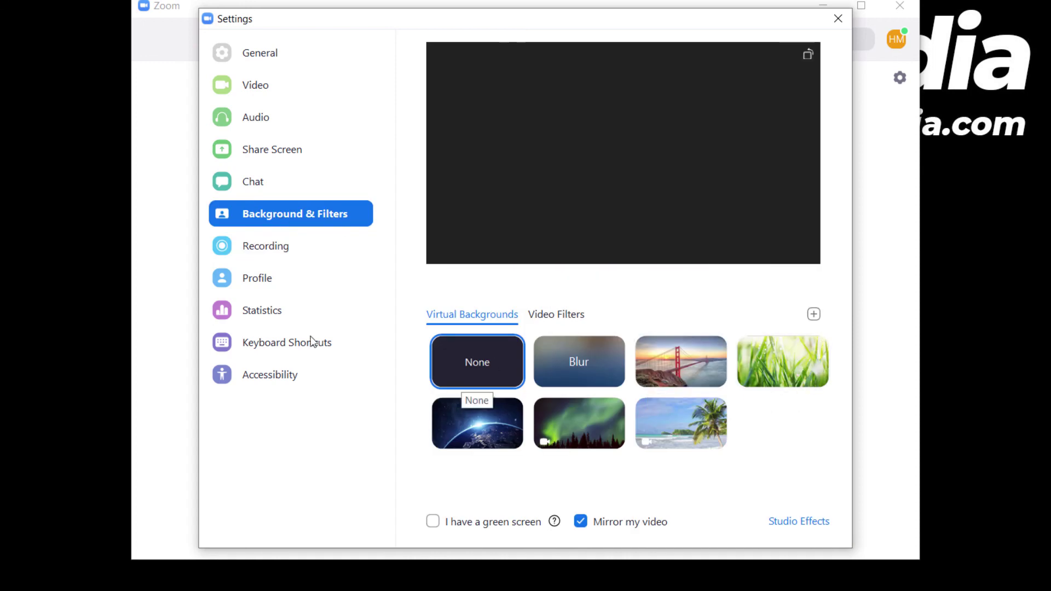
click(279, 260)
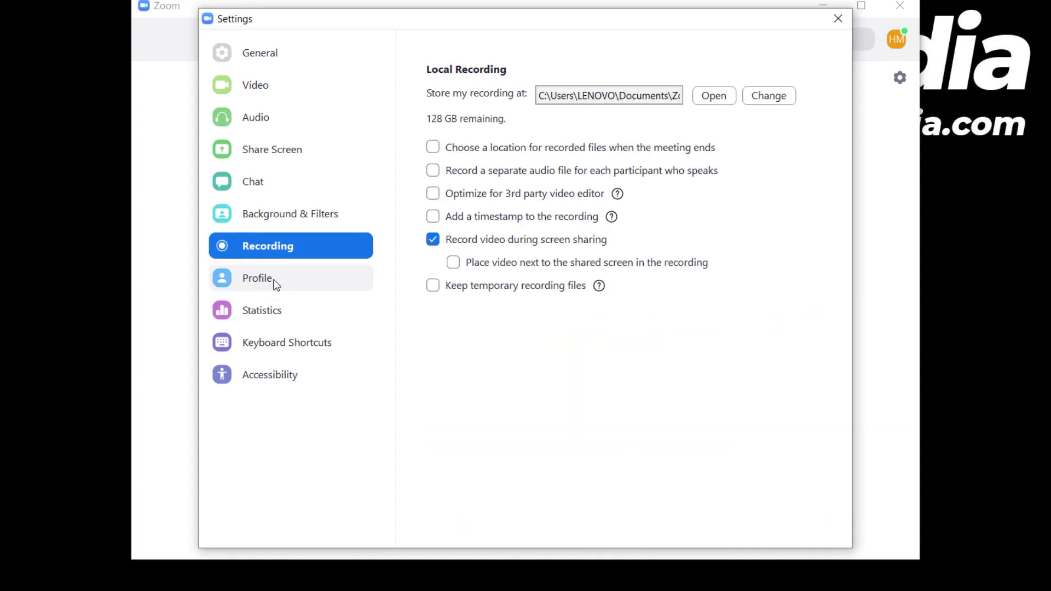
click(275, 282)
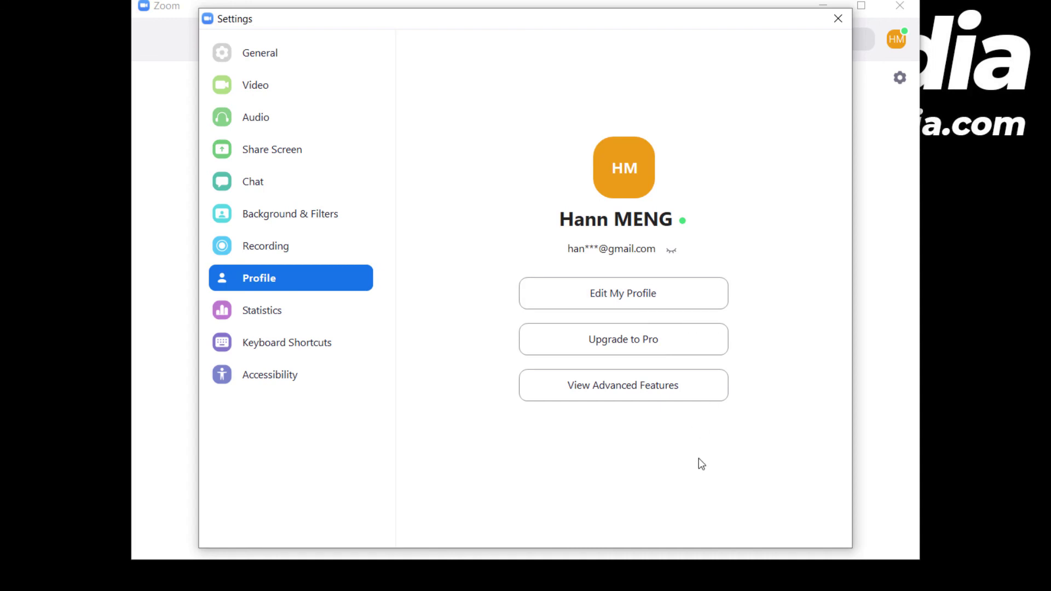